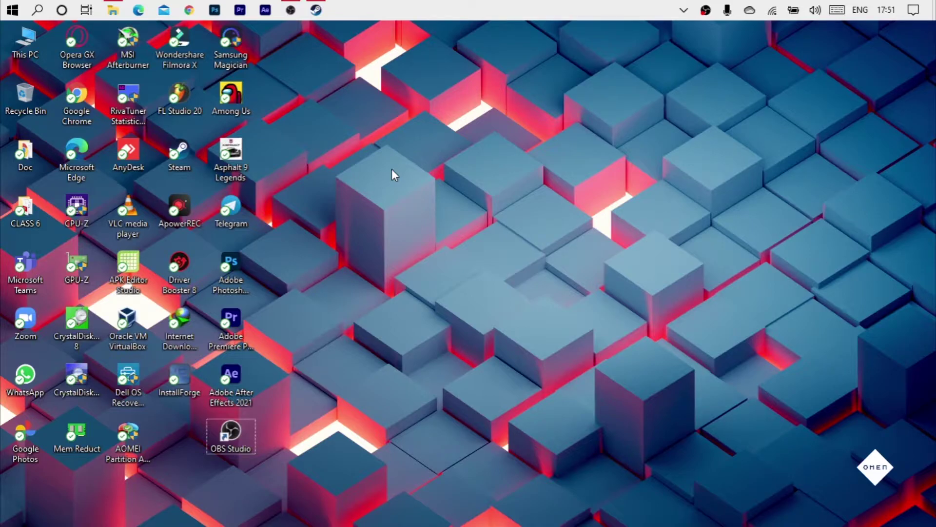
- Bring back the Wallpaper Engine store page in Steam and highlight its price
click(317, 9)
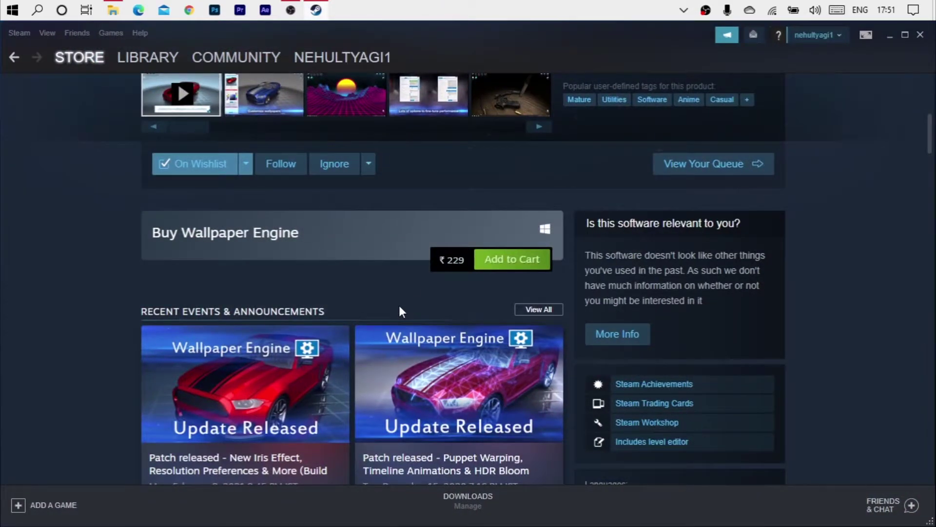
drag(439, 259, 458, 260)
click(687, 165)
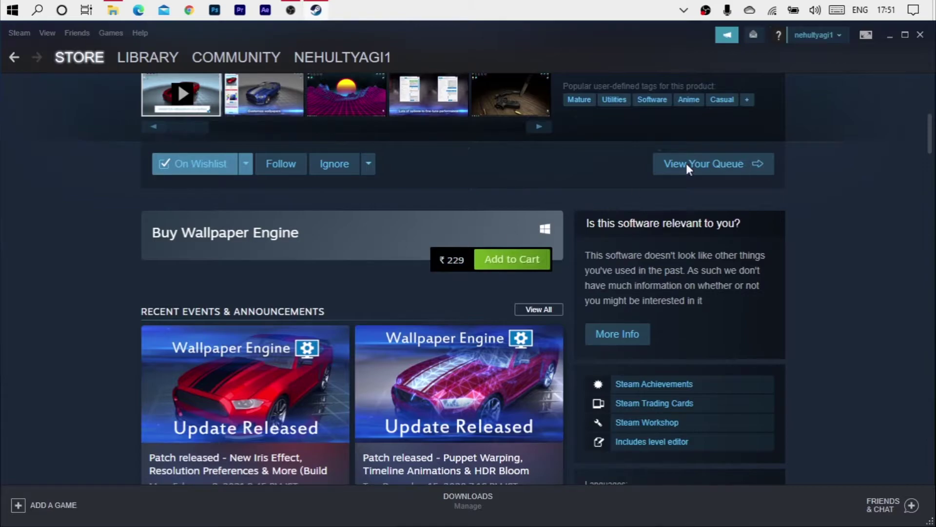
- Minimize Steam and launch the Wallpaper Engine setup file from the Output folder
click(888, 35)
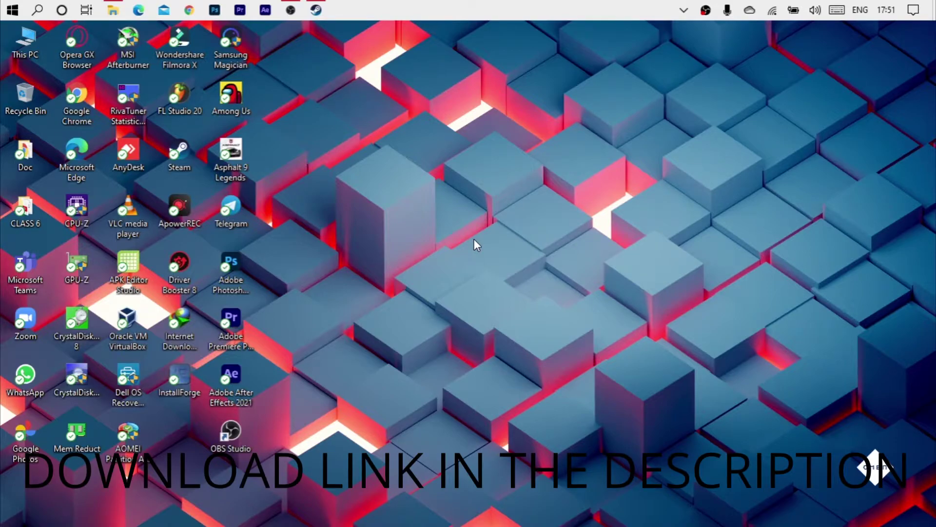
click(113, 10)
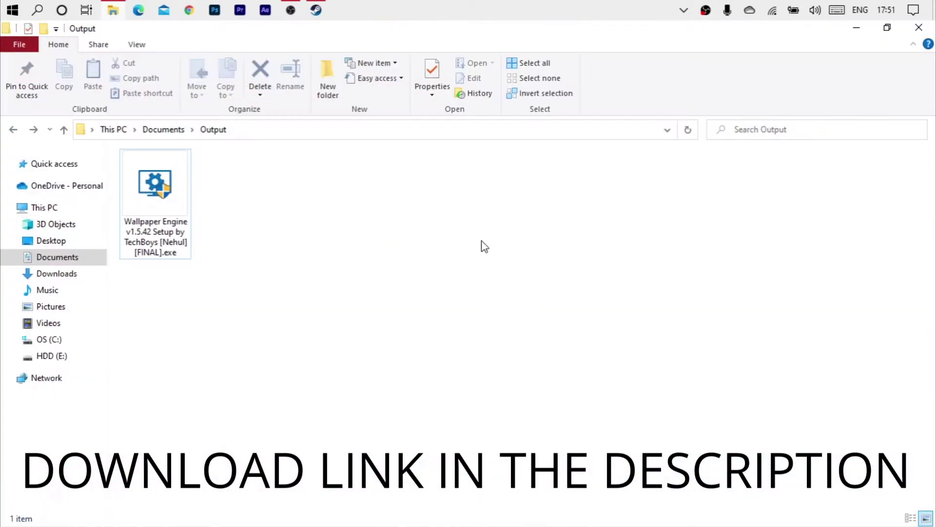
double_click(177, 203)
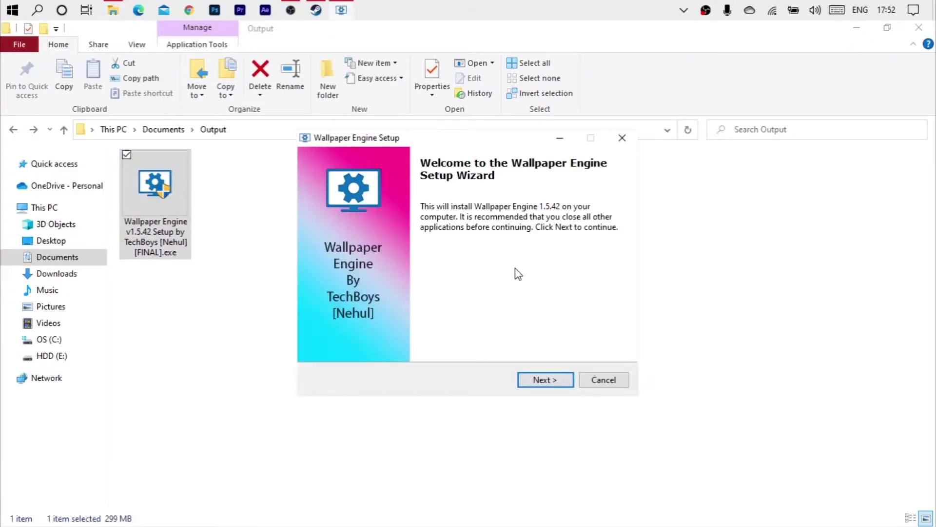
- Move past the welcome page, scroll through the license text, and accept the agreement
click(854, 30)
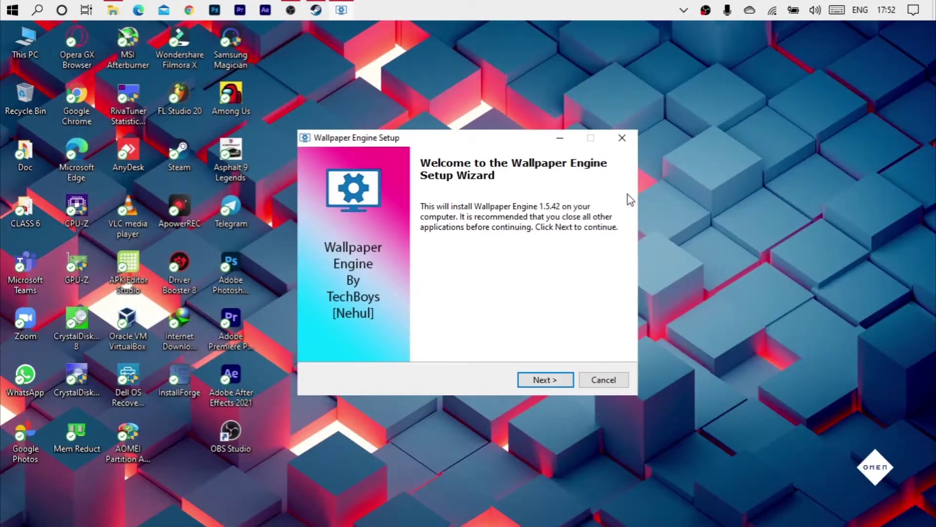
click(542, 380)
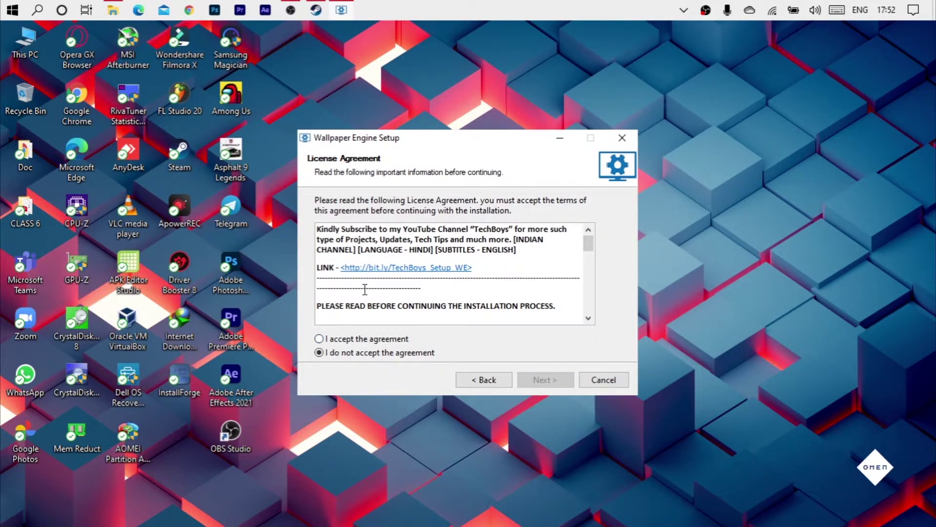
scroll(383, 286, down, 10)
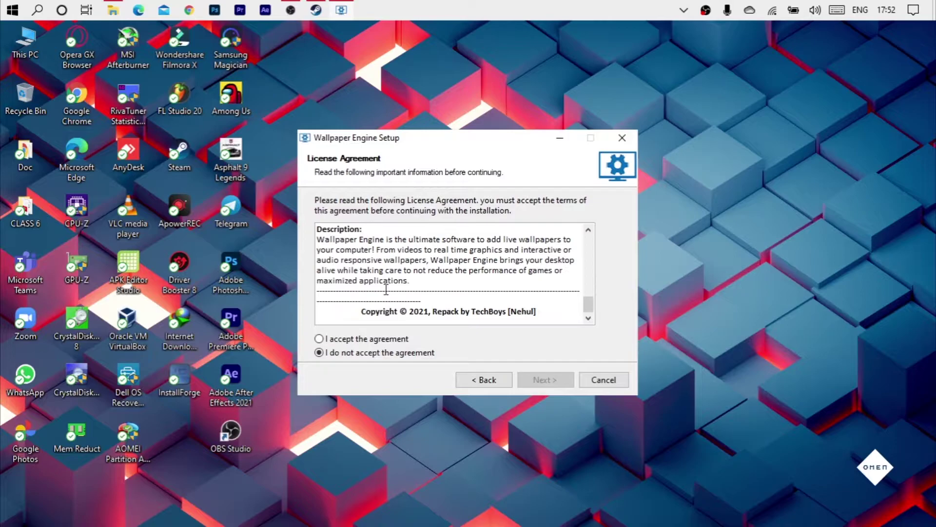
drag(586, 303, 591, 273)
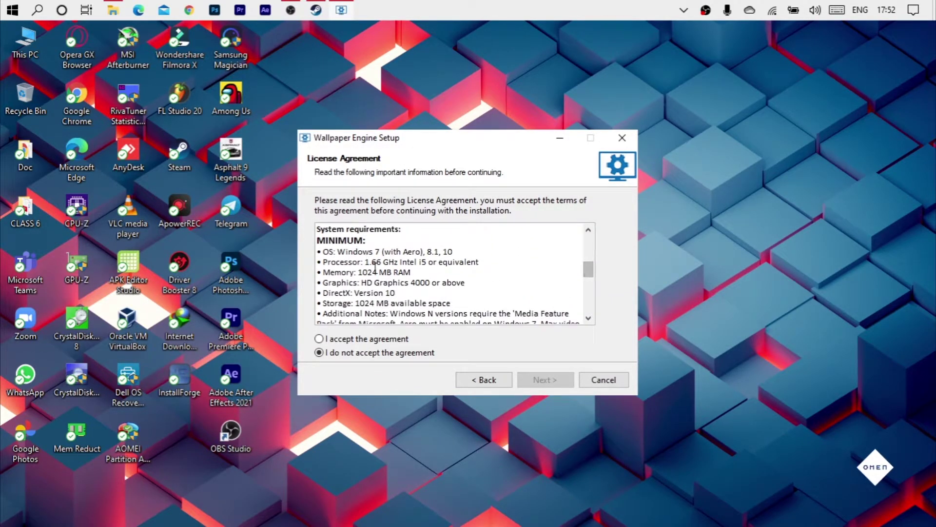
scroll(375, 272, down, 2)
scroll(353, 298, down, 1)
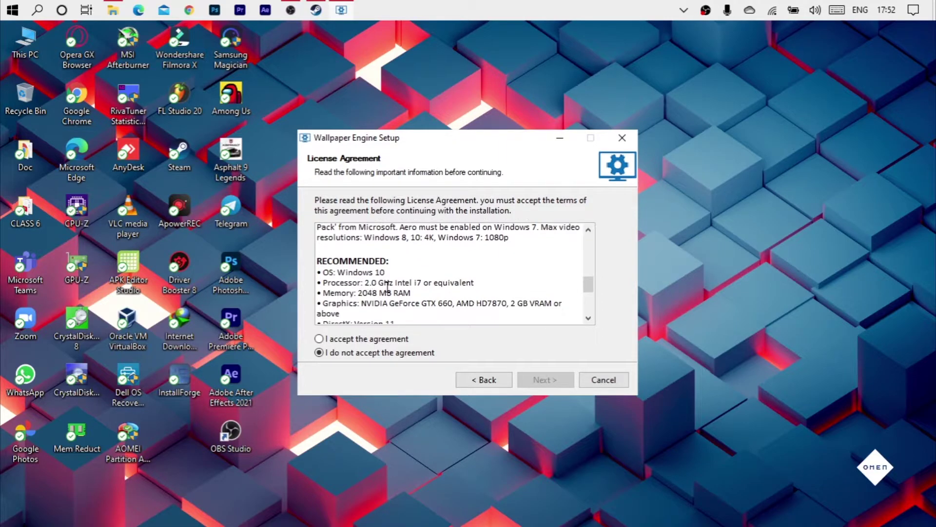
scroll(388, 286, up, 5)
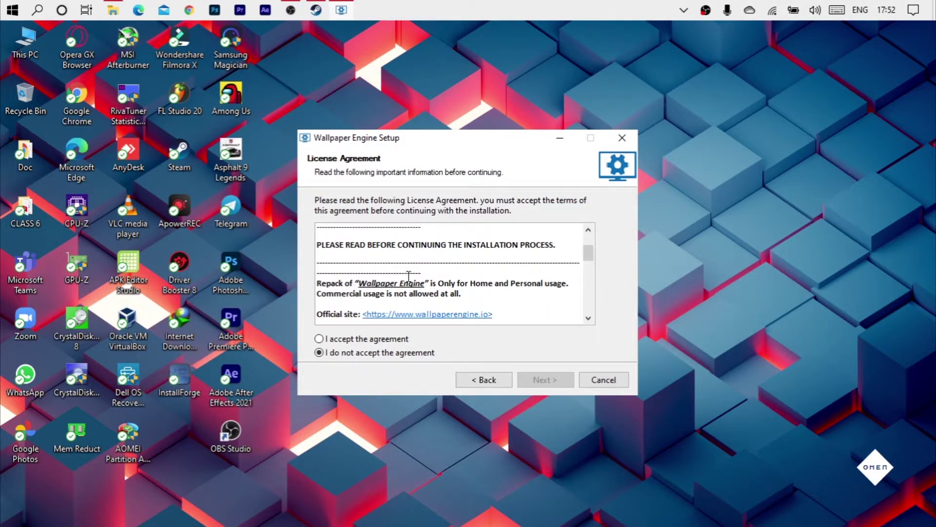
scroll(401, 284, up, 2)
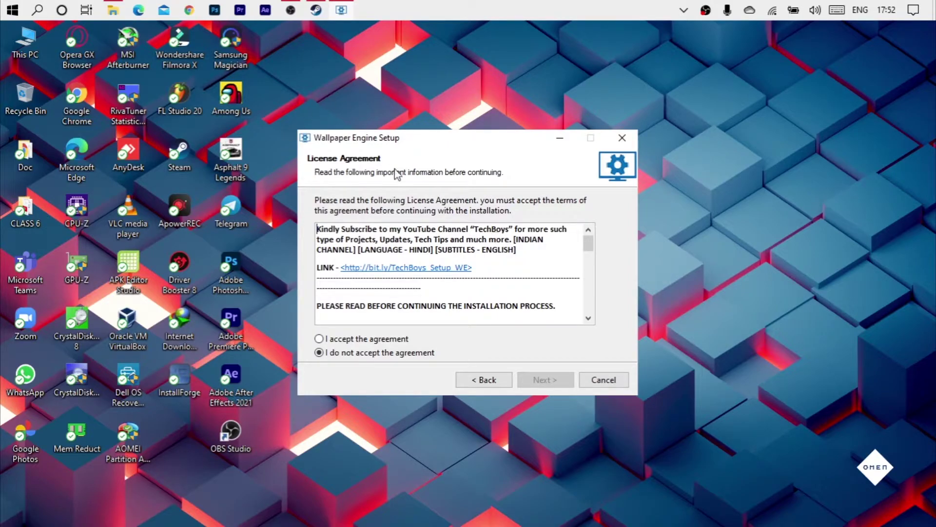
click(375, 340)
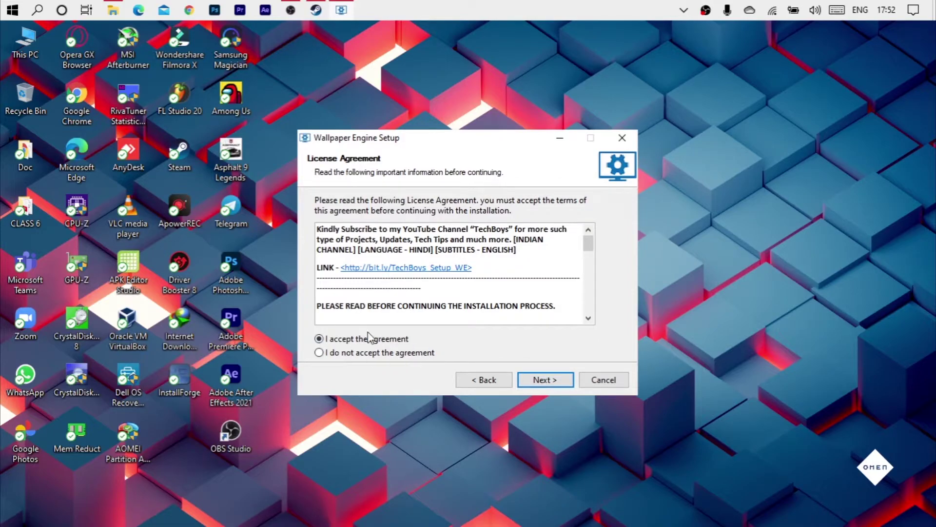
- Install to C:\Program Files\Wallpaper Engine\ after removing ' (x86)' from the destination path
click(541, 380)
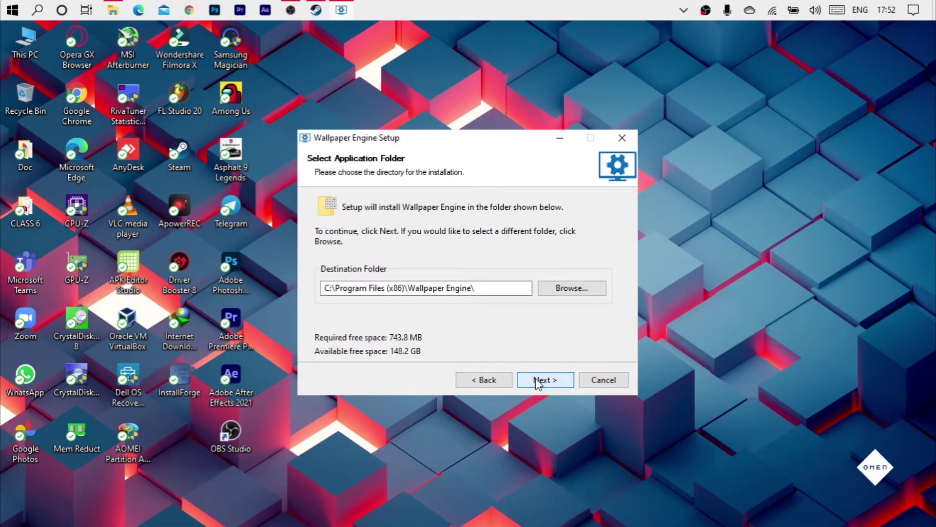
click(409, 292)
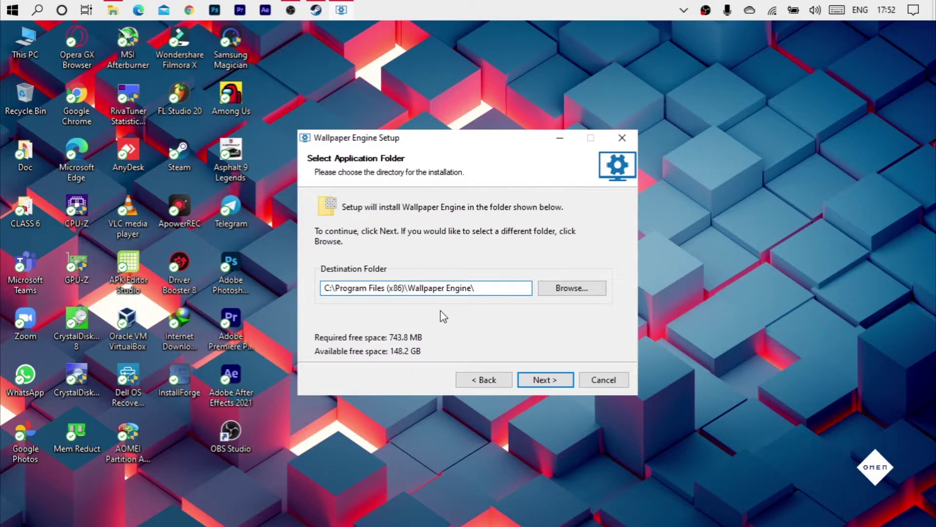
key(BackSpace)
key(BackSpace)
key(BackSpace)
key(BackSpace)
key(BackSpace)
key(BackSpace)
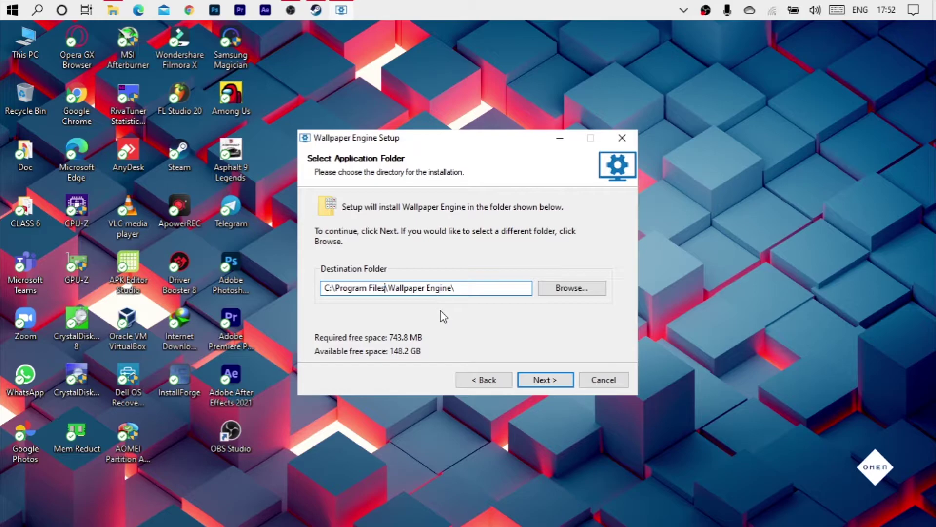
key(Return)
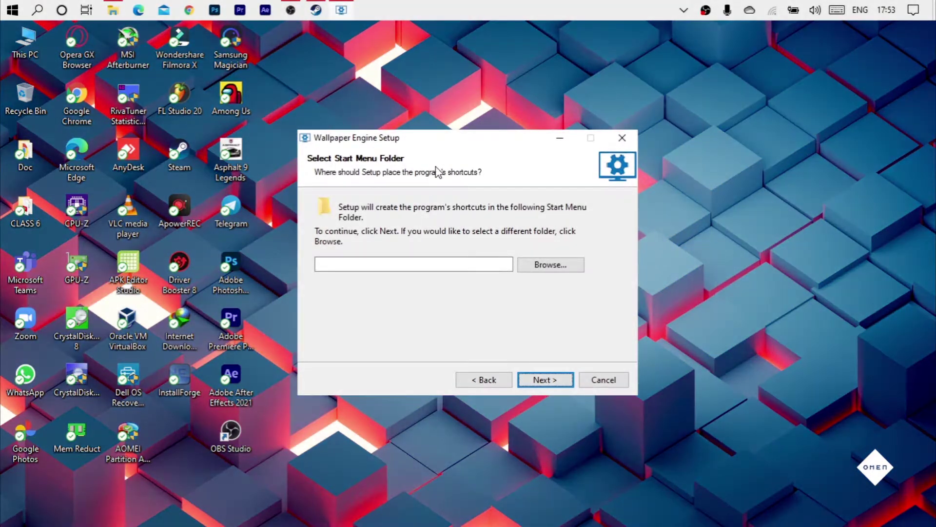
click(543, 380)
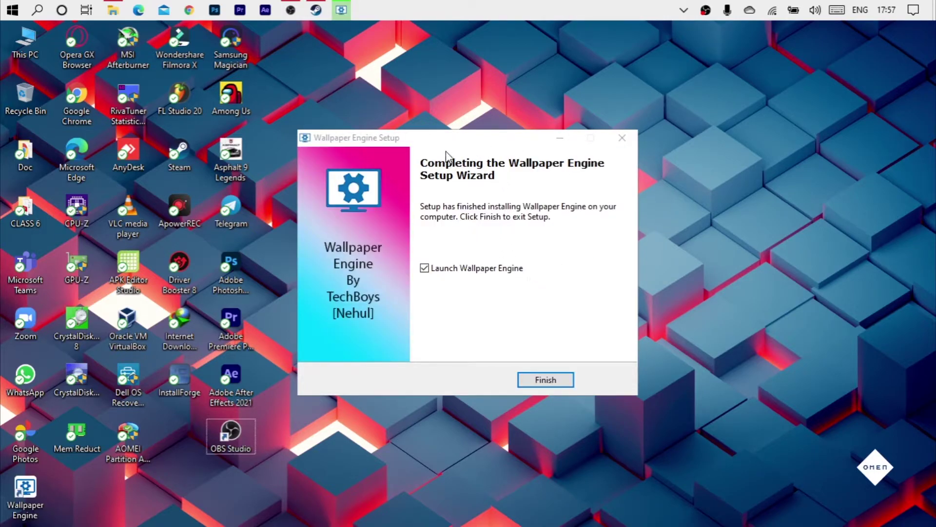
- Finish the installer to launch Wallpaper Engine and move its desktop shortcut beside the other icons
click(460, 162)
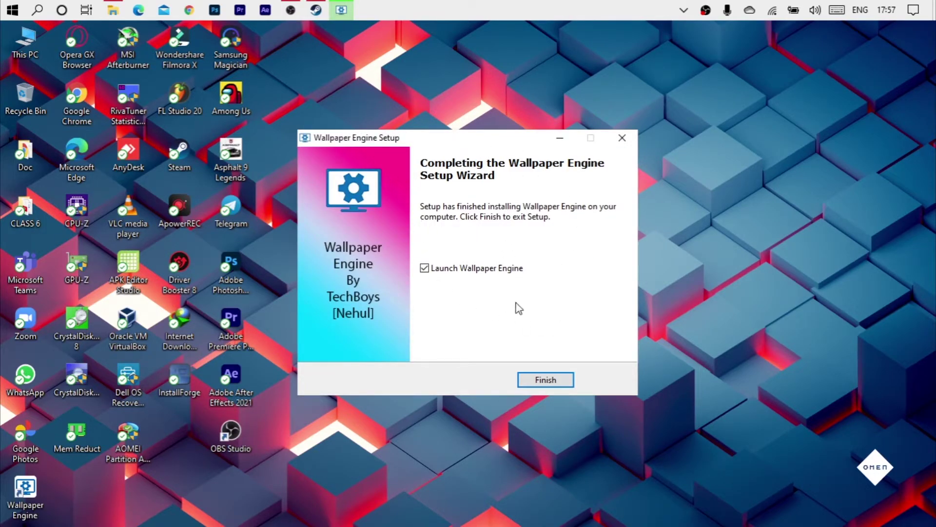
key(Return)
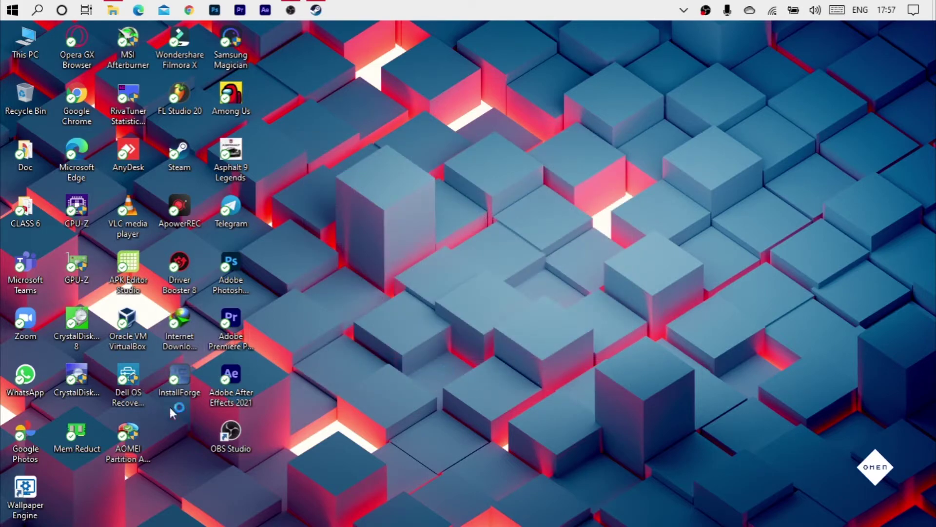
drag(28, 489, 183, 442)
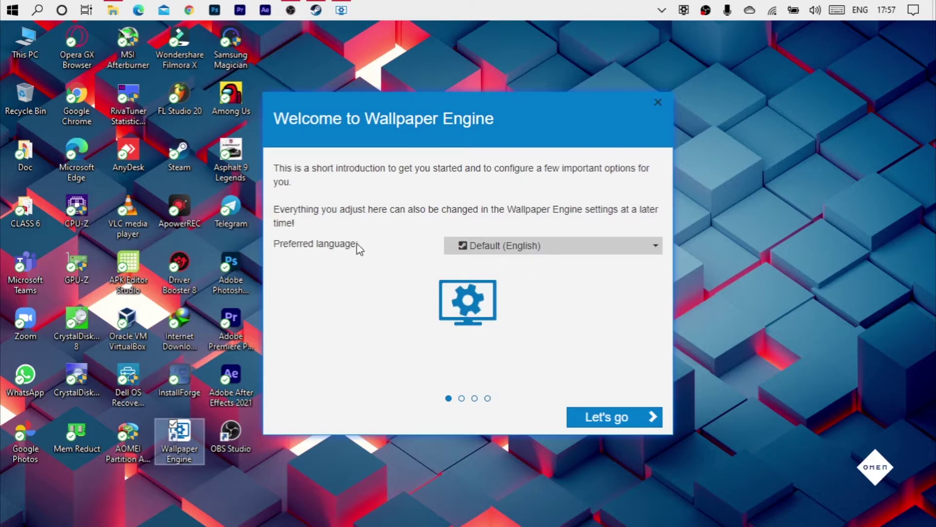
- Complete the welcome walkthrough with the Ultra quality preset and dark theme enabled
click(461, 398)
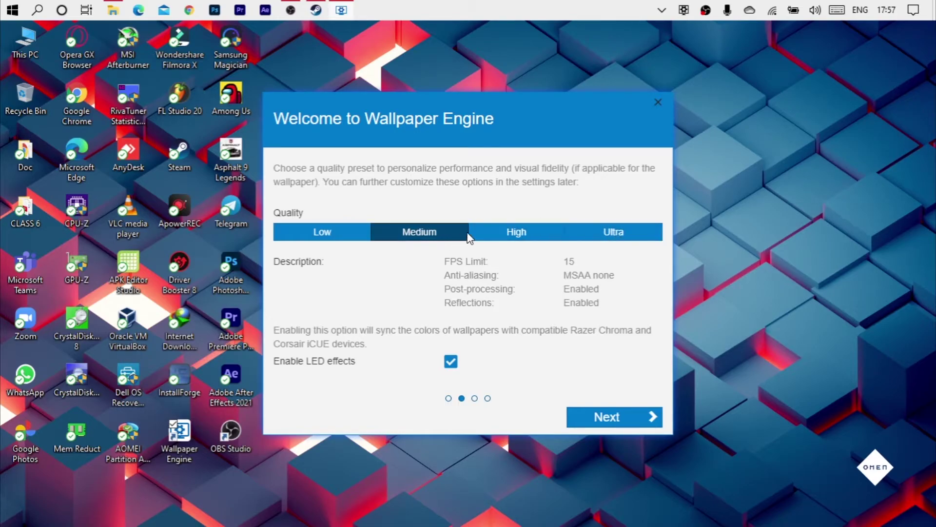
click(349, 235)
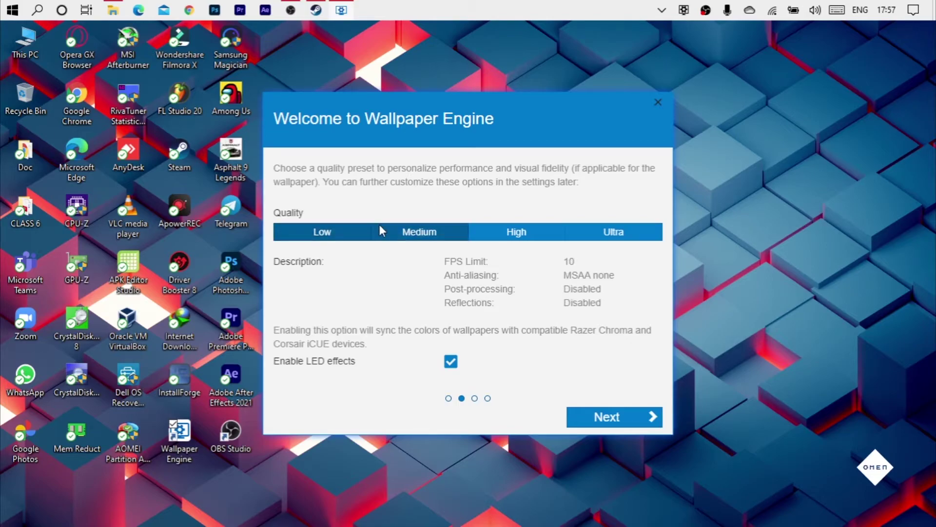
click(624, 228)
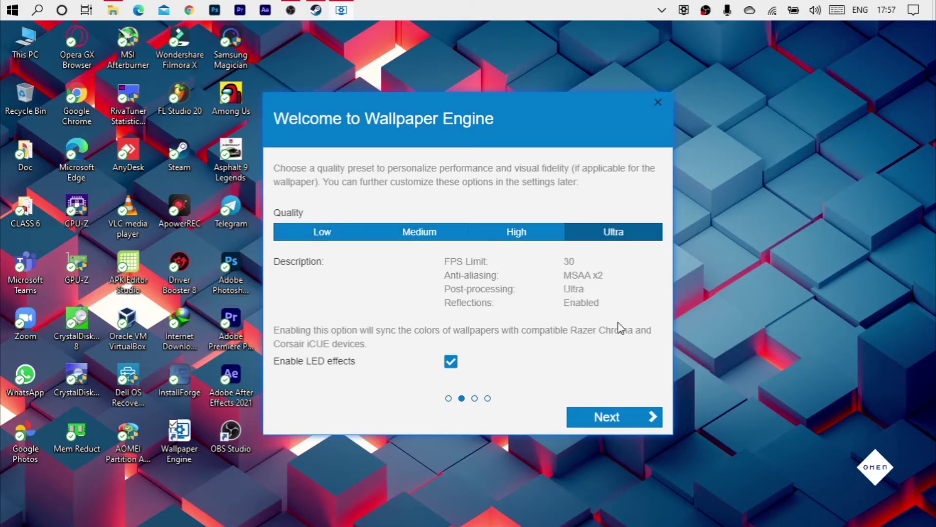
click(606, 417)
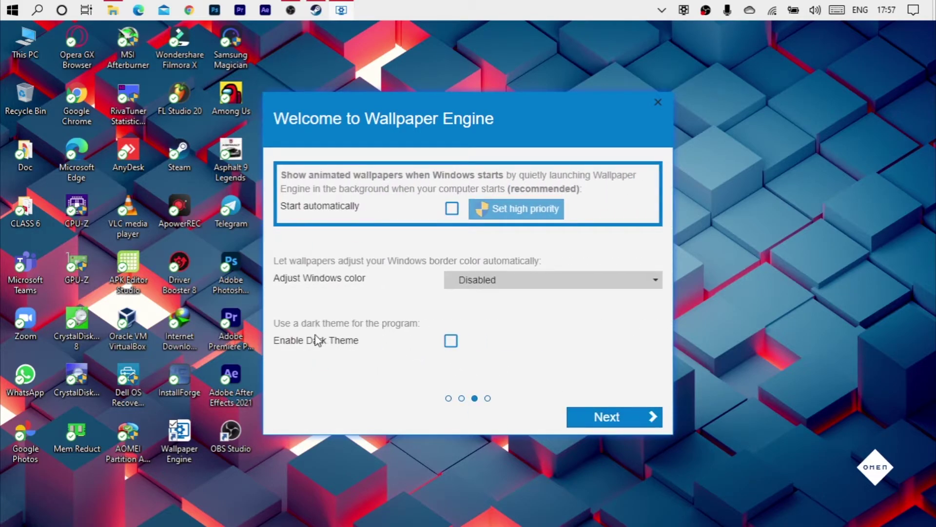
click(451, 340)
click(609, 420)
click(608, 420)
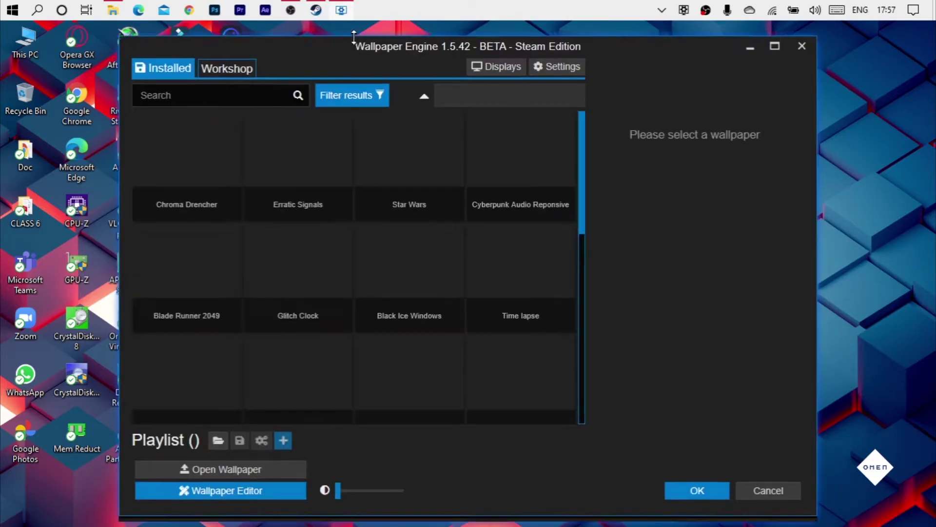
- Maximize the Wallpaper Engine window showing the installed wallpapers grid
drag(346, 56, 349, 38)
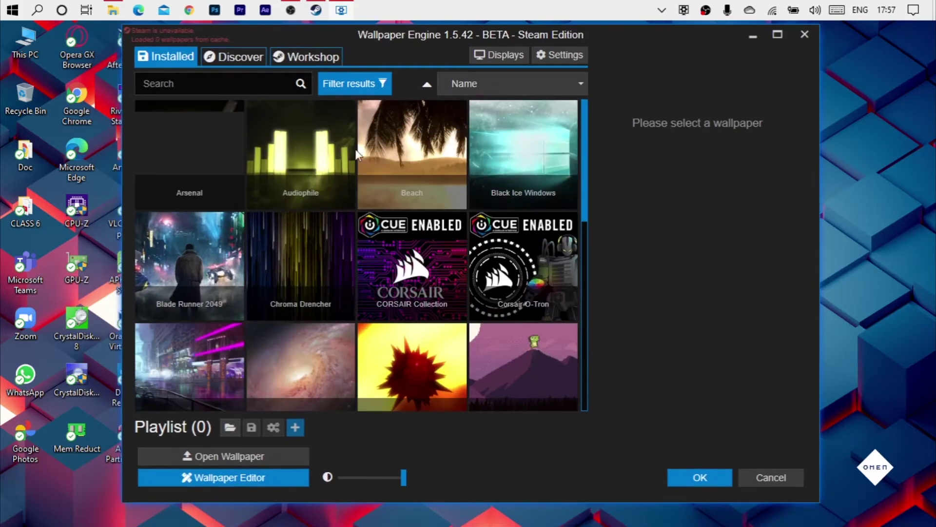
scroll(425, 238, down, 3)
scroll(432, 251, down, 8)
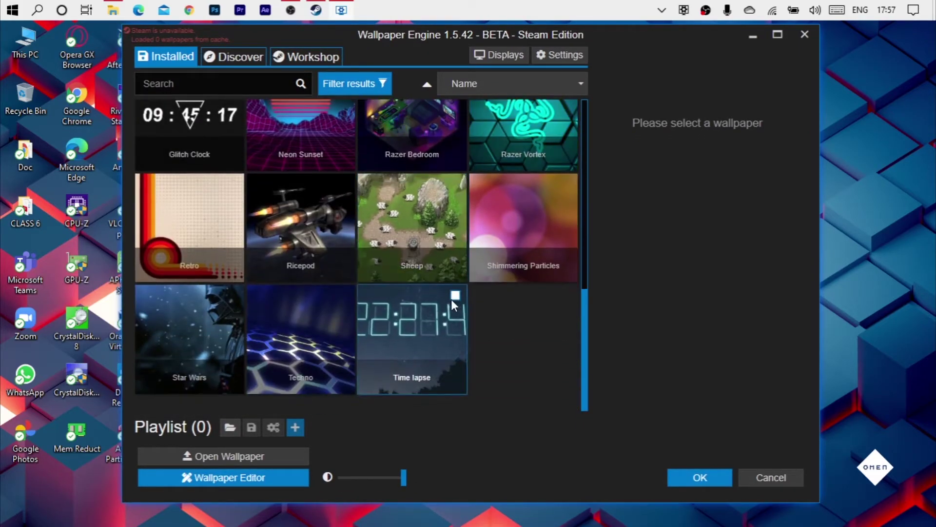
scroll(525, 340, up, 11)
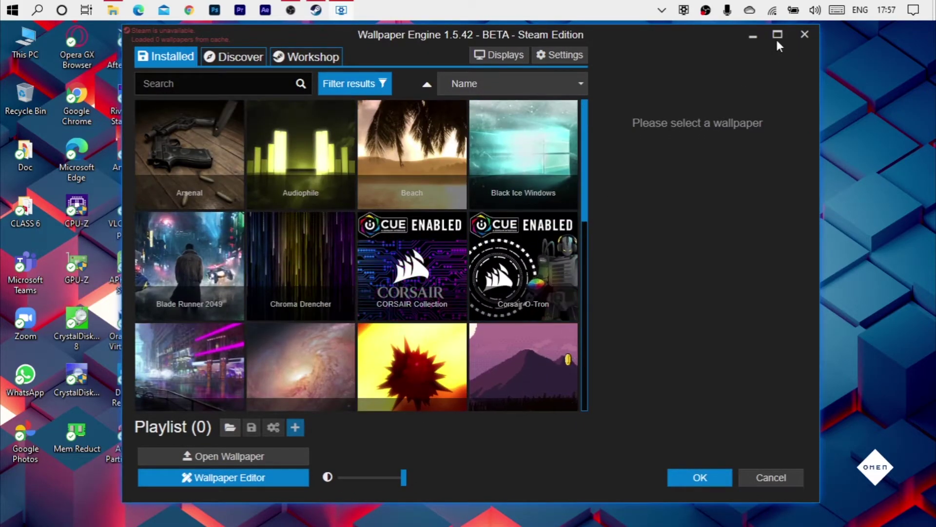
click(778, 34)
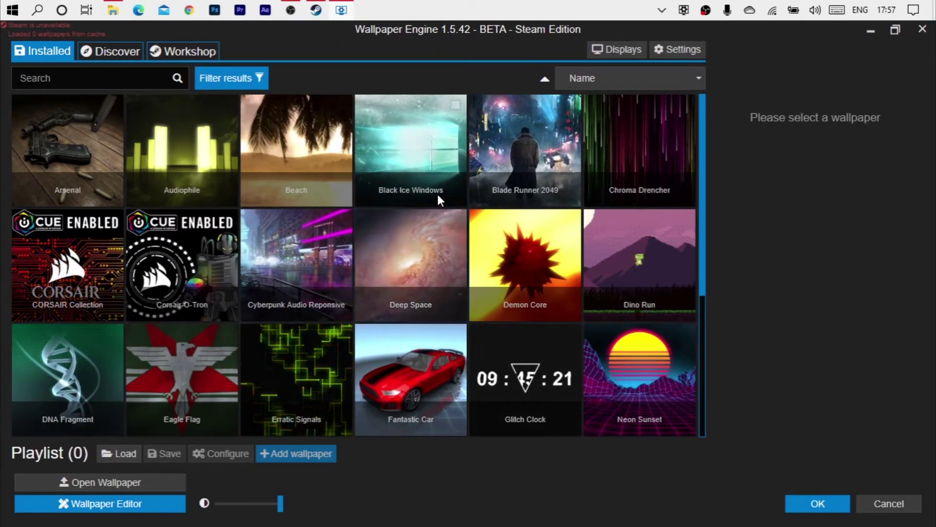
- Try the Workshop collection, dismiss the Steam error, and re-maximize the window
click(192, 51)
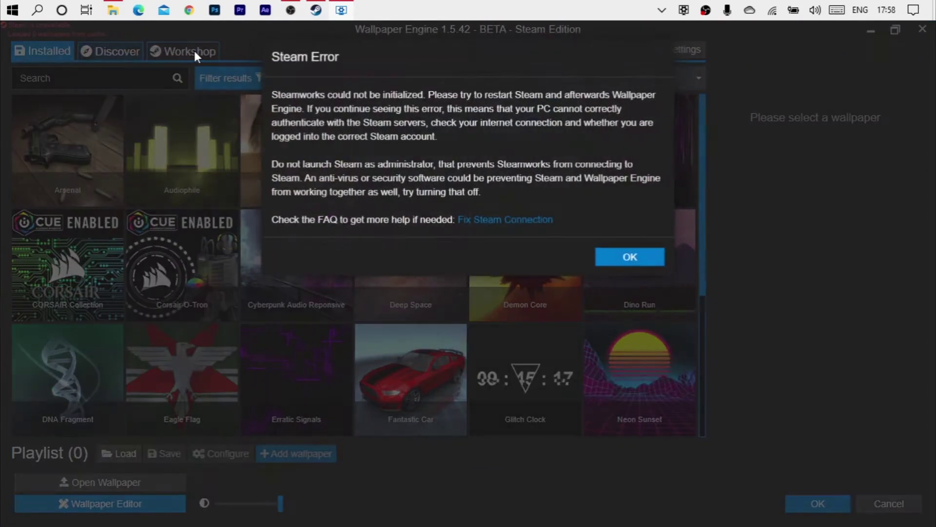
click(625, 256)
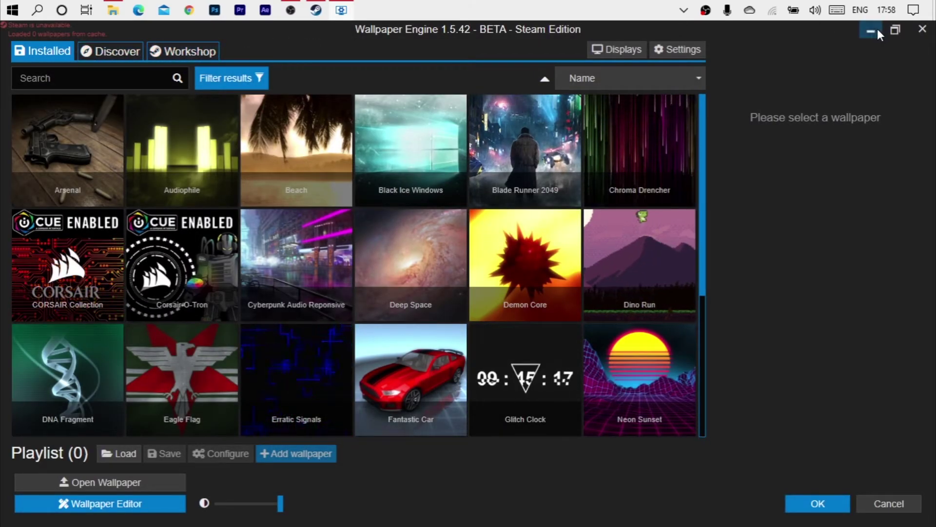
click(900, 29)
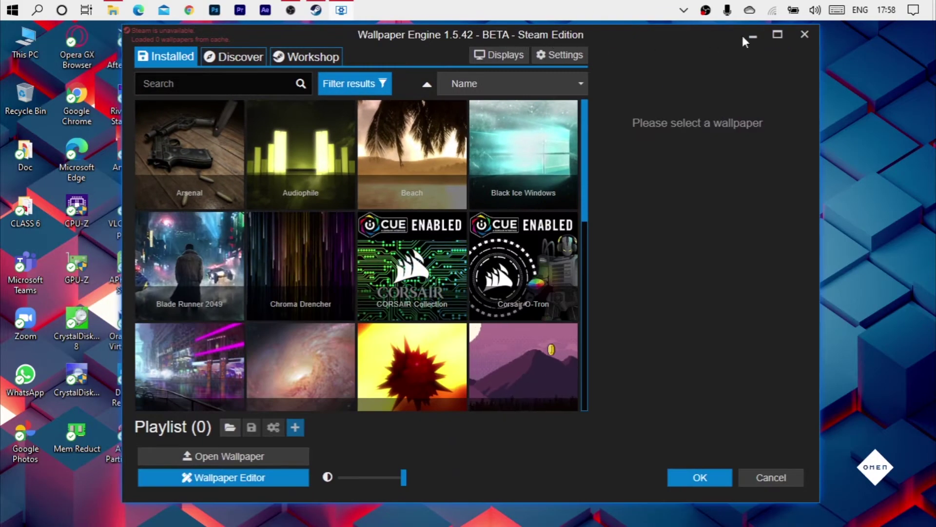
click(770, 36)
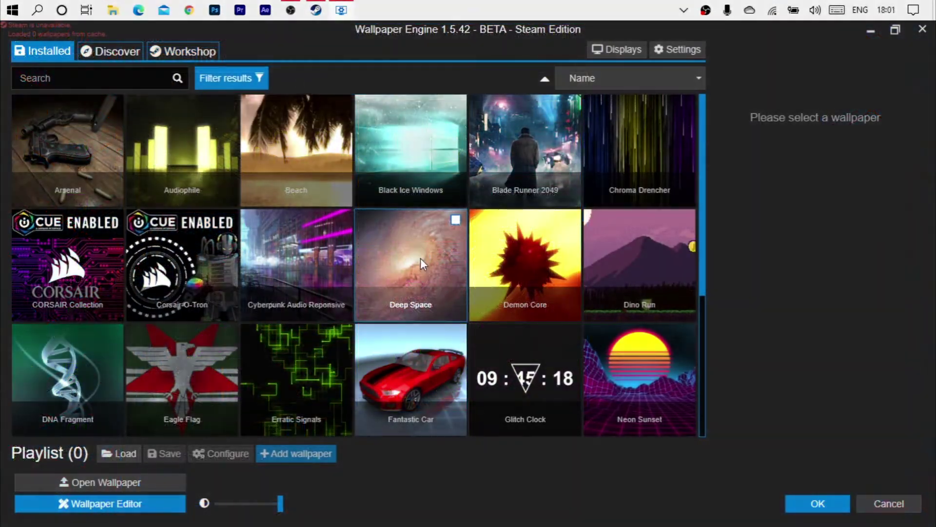
- Apply the Deep Space wallpaper, close the window, and reveal the hidden tray icons
click(420, 259)
click(819, 502)
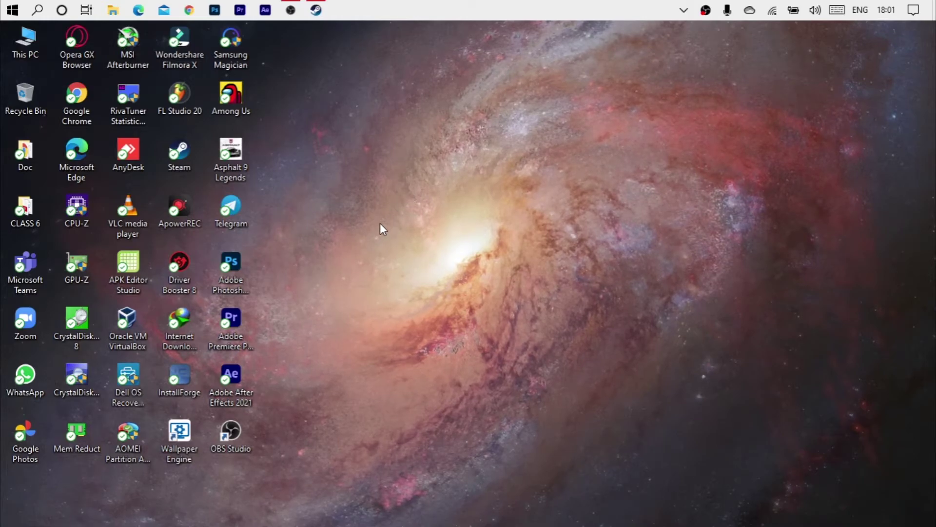
click(683, 10)
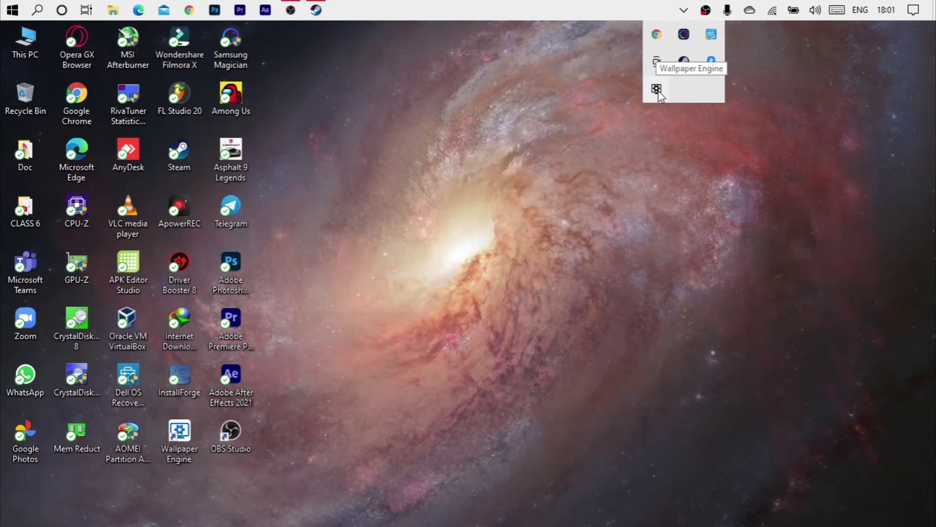